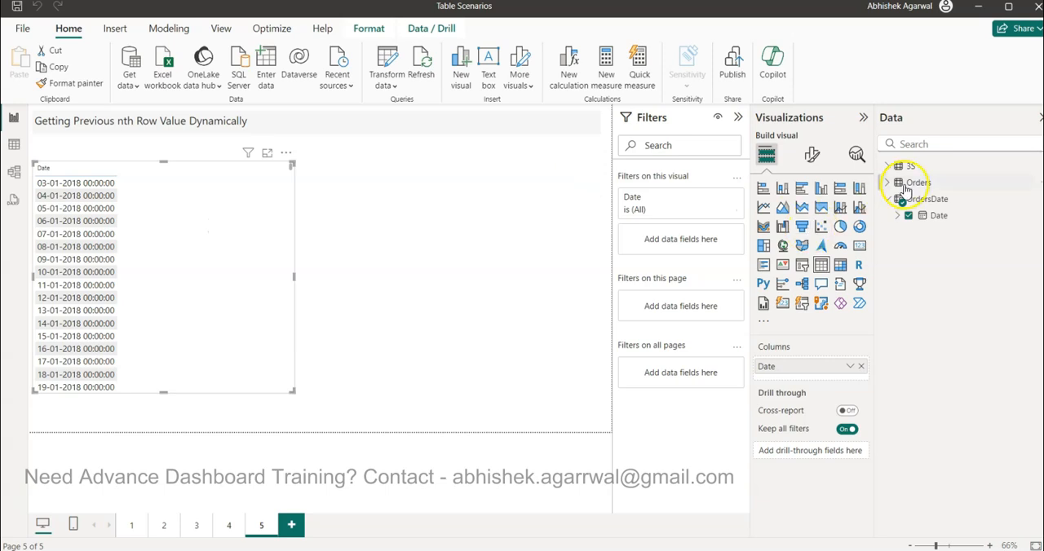
# Step: Add the 4.1 Previous Order Date measure from the Orders table as a column beside Date in the table visual
pyautogui.click(888, 182)
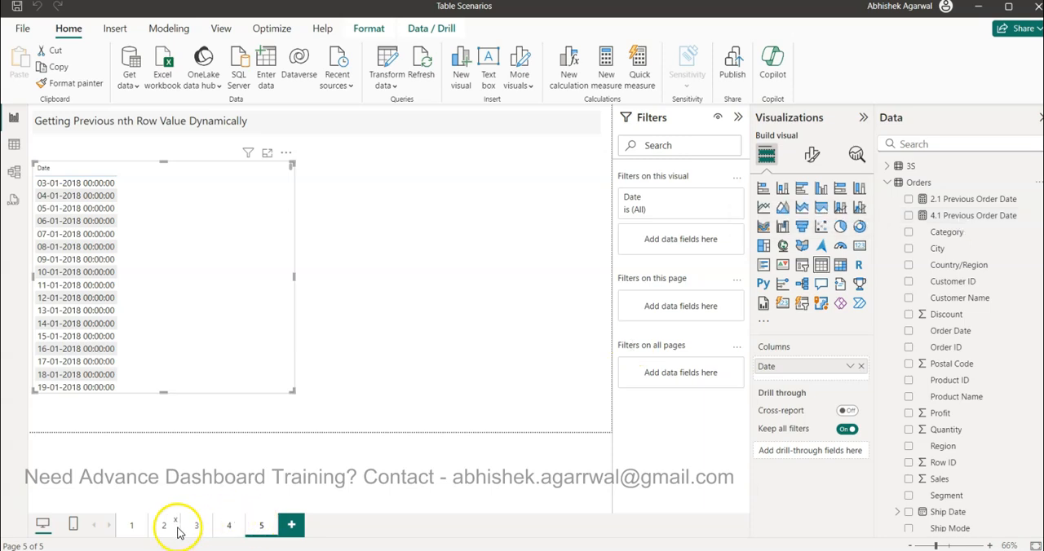
pyautogui.moveTo(1009, 216); pyautogui.dragTo(809, 378)
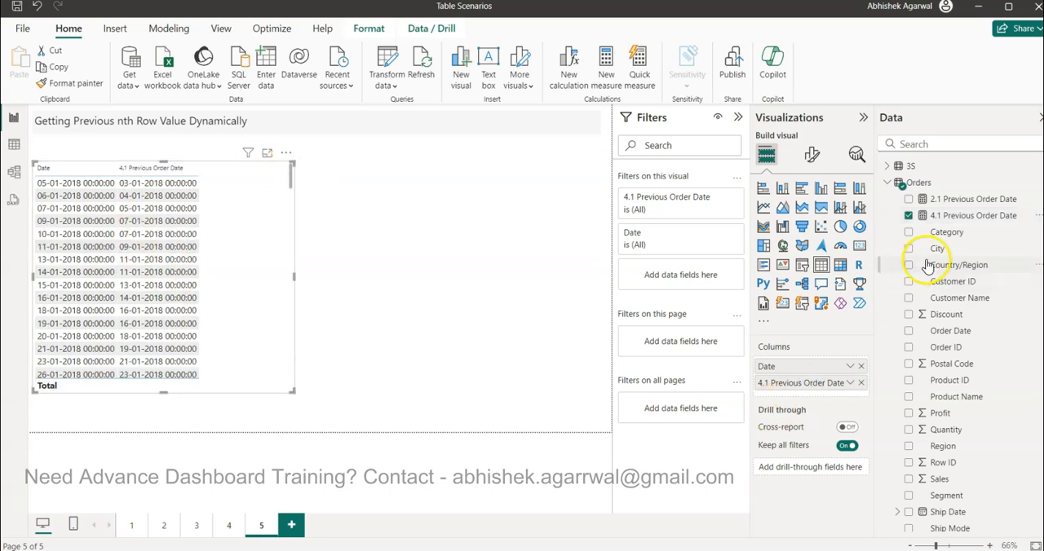
# Step: Open the formula of the 4.1 Previous Order Date measure and examine its FILTER condition and the subtracted 1
pyautogui.click(971, 215)
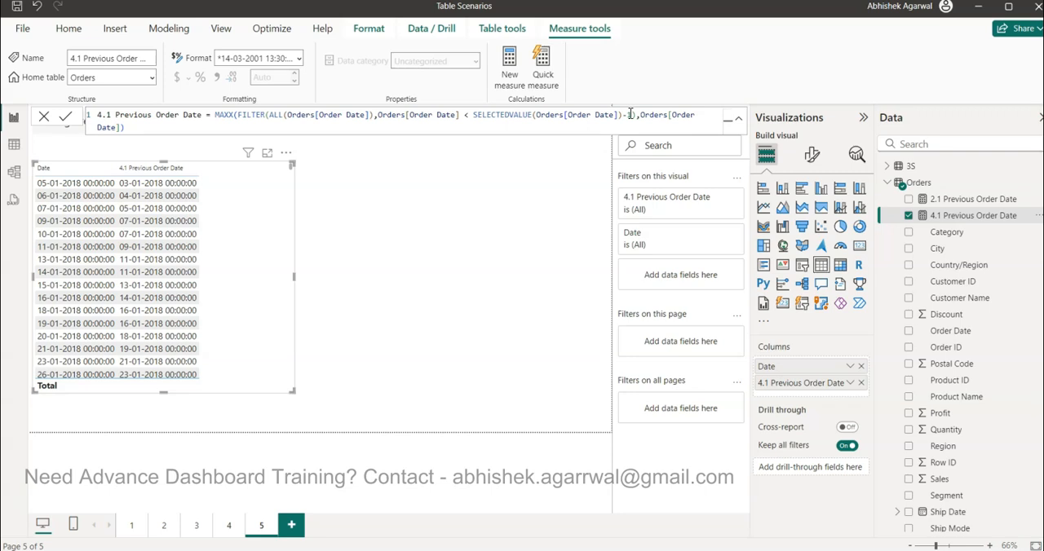
pyautogui.click(624, 115)
pyautogui.doubleClick(630, 115)
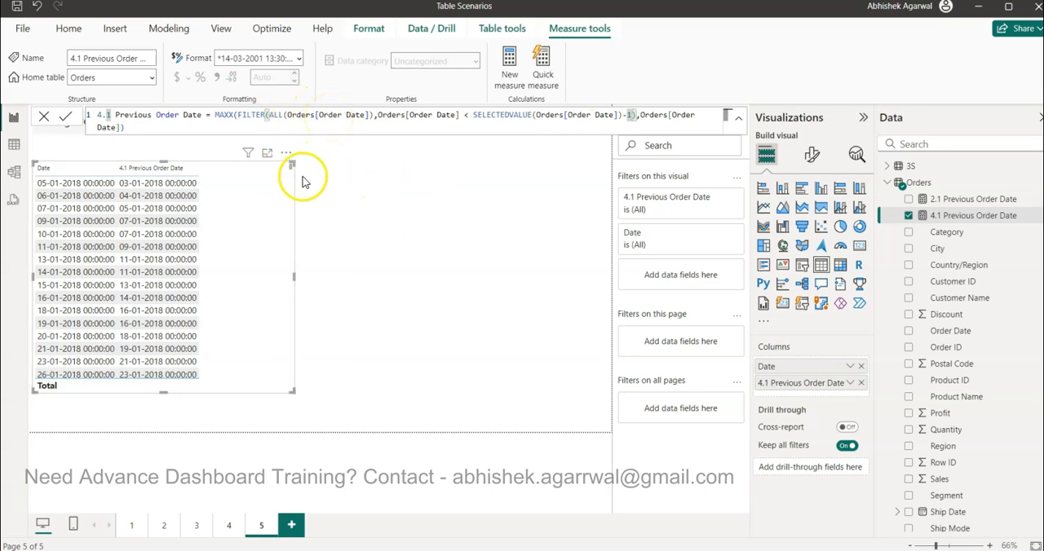
pyautogui.click(243, 115)
pyautogui.moveTo(243, 116); pyautogui.dragTo(471, 117)
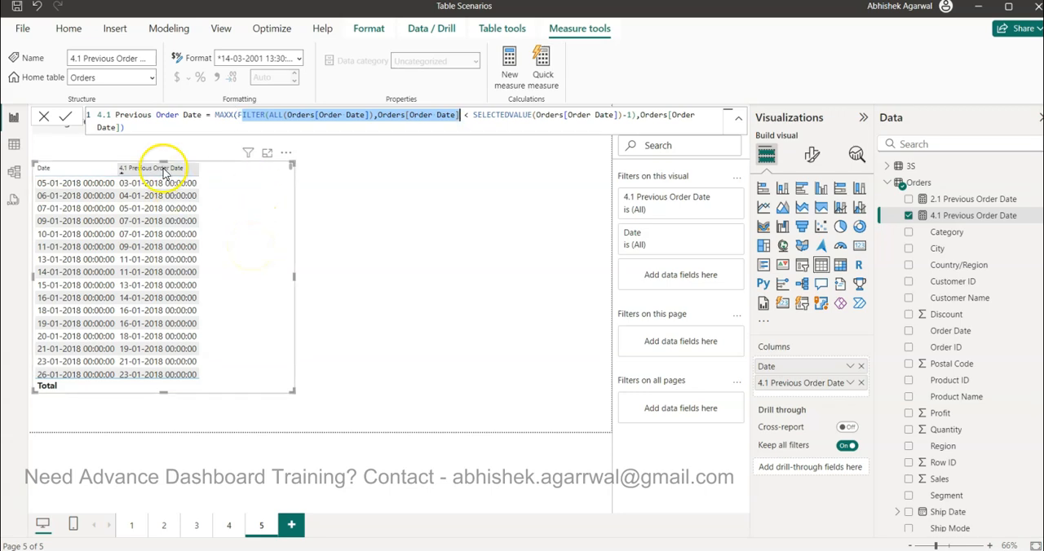
# Step: Create a new measure named 5.1 Previous Order Date in Orders by copying the full 4.1 Previous Order Date formula
pyautogui.moveTo(127, 129); pyautogui.dragTo(66, 121)
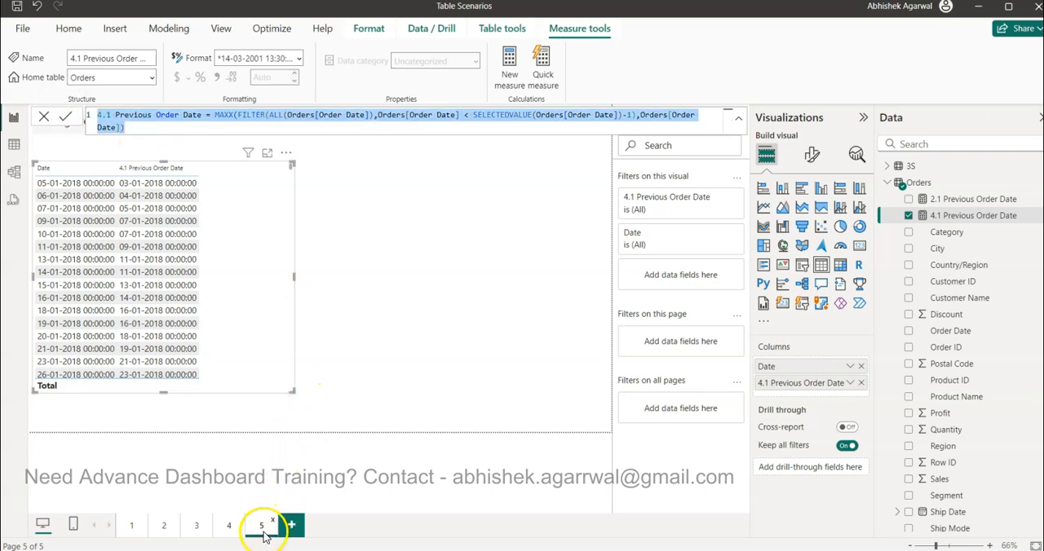
pyautogui.click(512, 70)
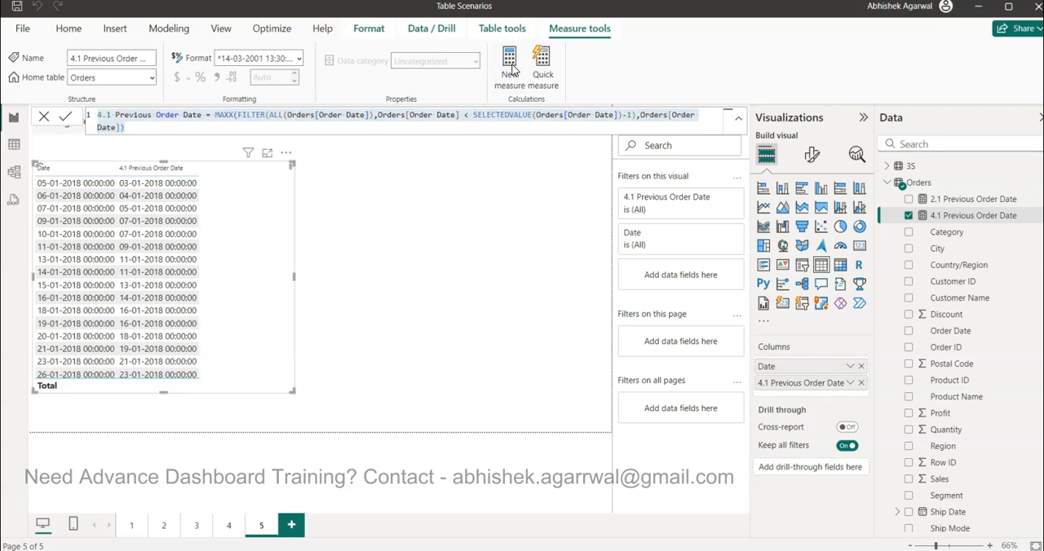
pyautogui.hotkey('ctrl', 'a')
pyautogui.write('4.1 Previous Order Date = MAXX(FILTER(ALL(Orders[Order Date]),Orders[Order Date] < SELECTEDVALUE(Orders[Order Date])-1),Orders[Order Date])')
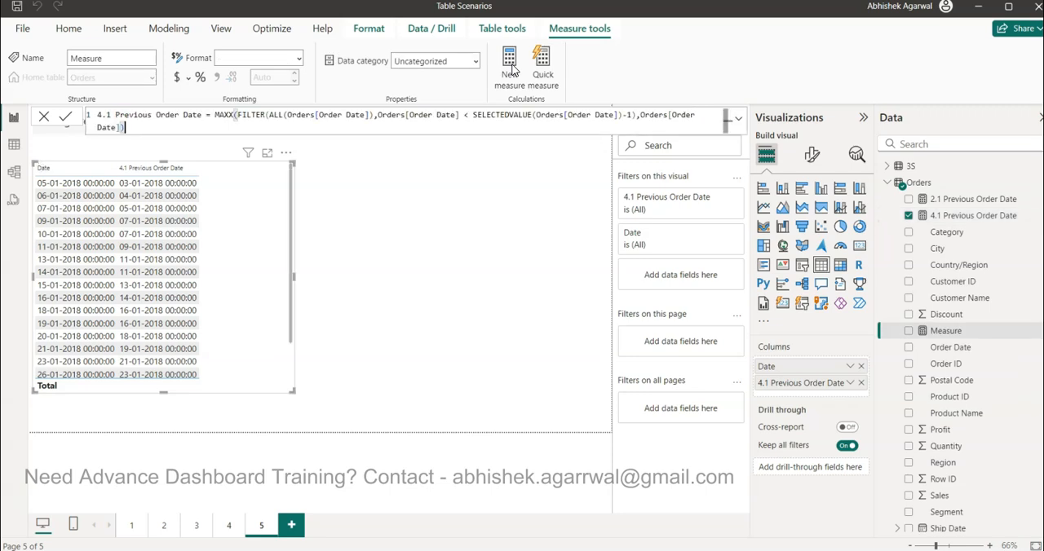
pyautogui.click(98, 116)
pyautogui.press('Delete')
pyautogui.write('5')
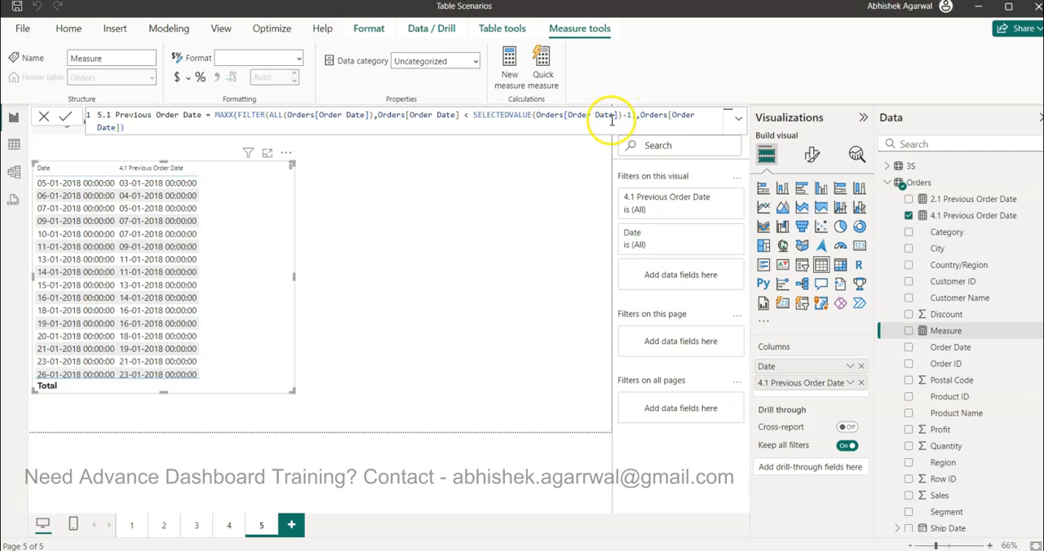
pyautogui.click(69, 120)
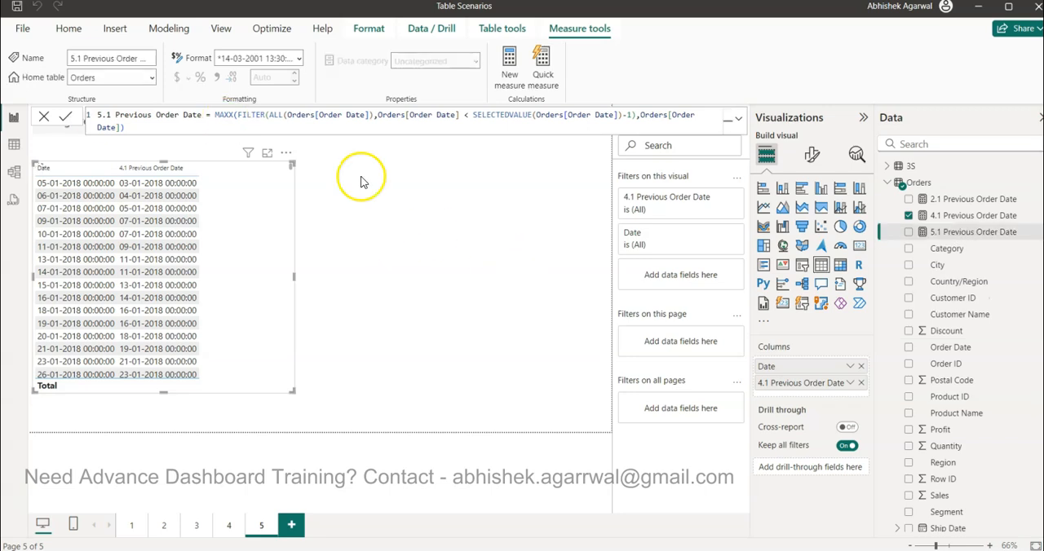
# Step: Create a whole-number range parameter named Nth Previous Date from 0 to 20 with increment 1 and a slicer on the page
pyautogui.click(171, 28)
pyautogui.click(279, 86)
pyautogui.click(284, 107)
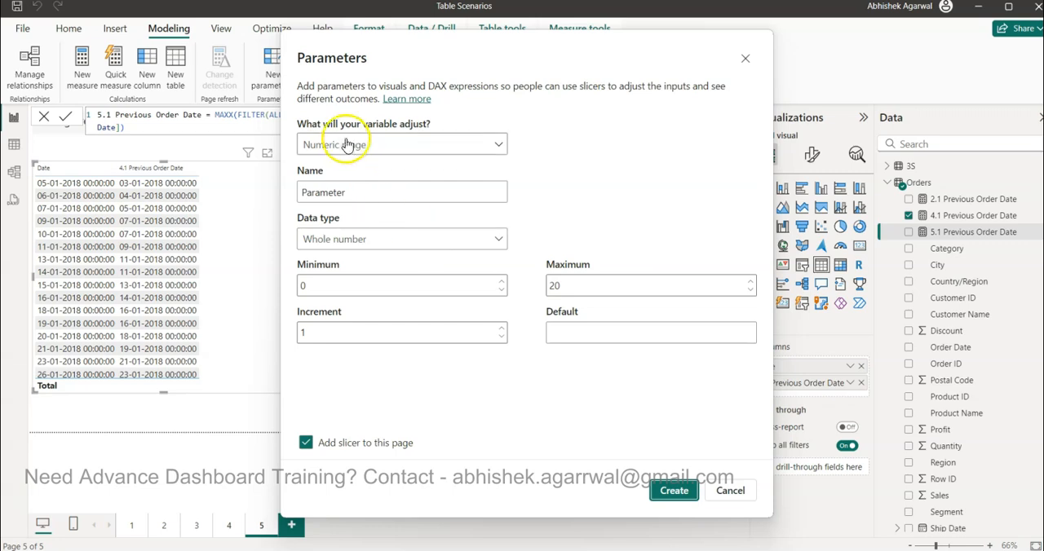
pyautogui.doubleClick(349, 186)
pyautogui.write('Nth Previous Date')
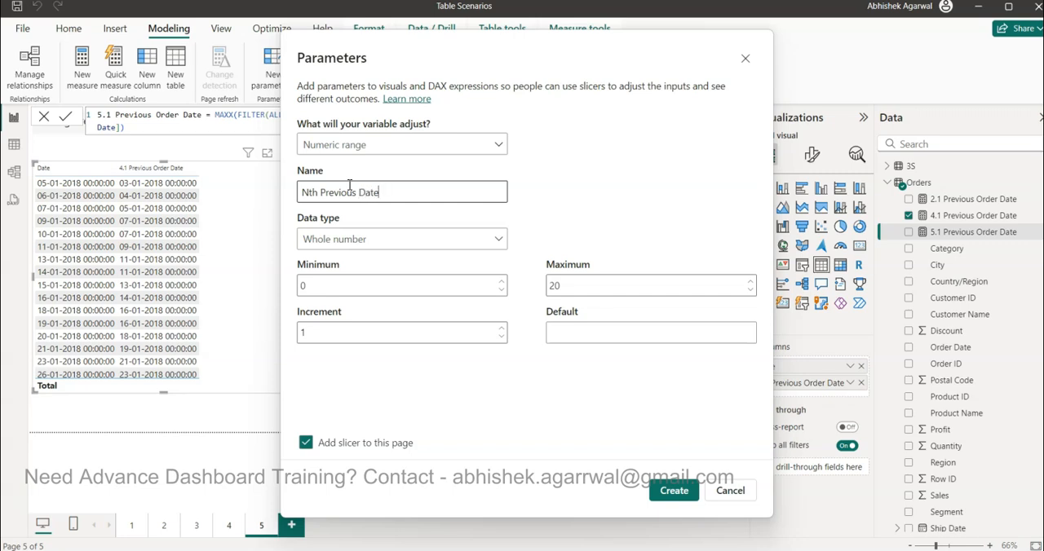
pyautogui.click(323, 286)
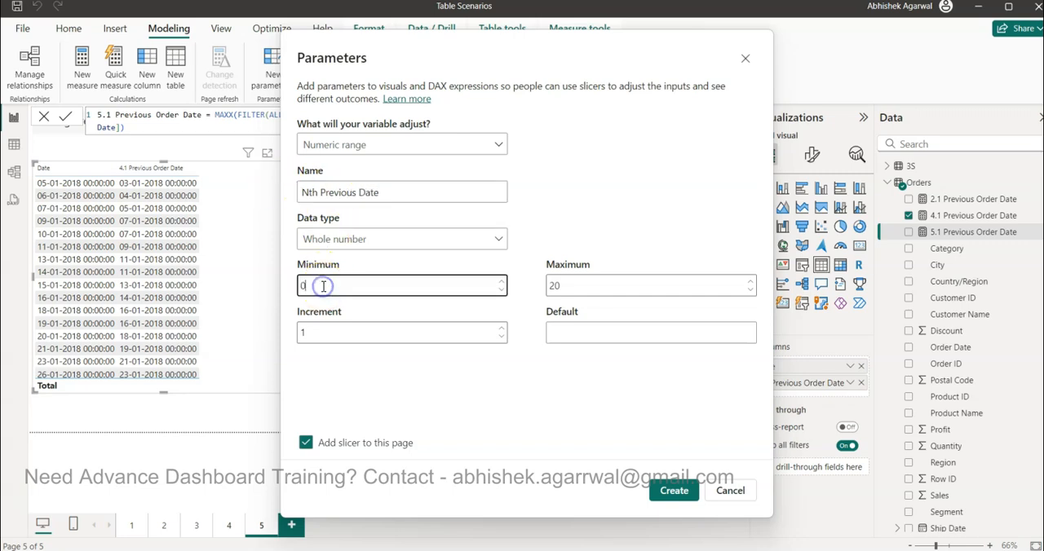
pyautogui.click(328, 333)
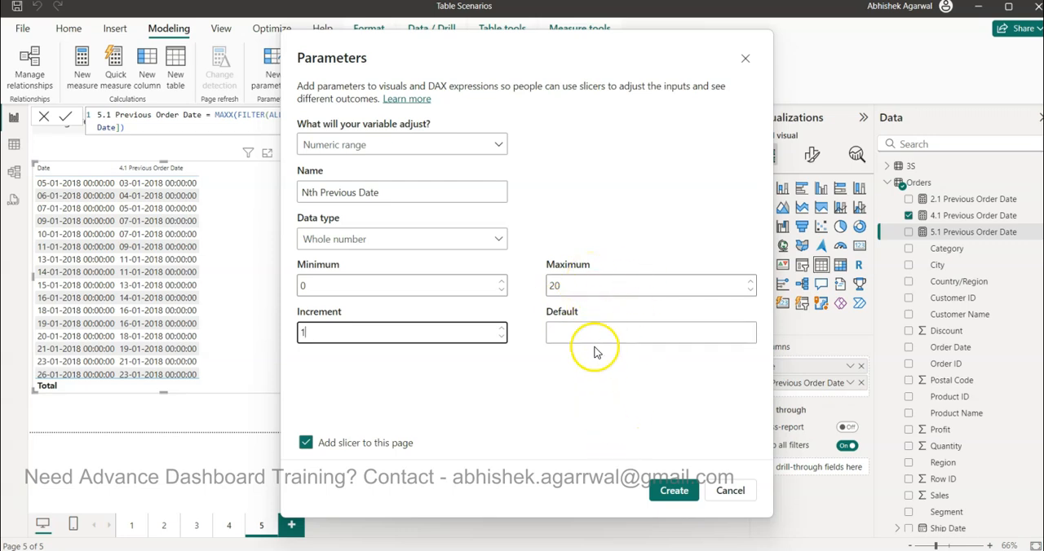
pyautogui.click(587, 292)
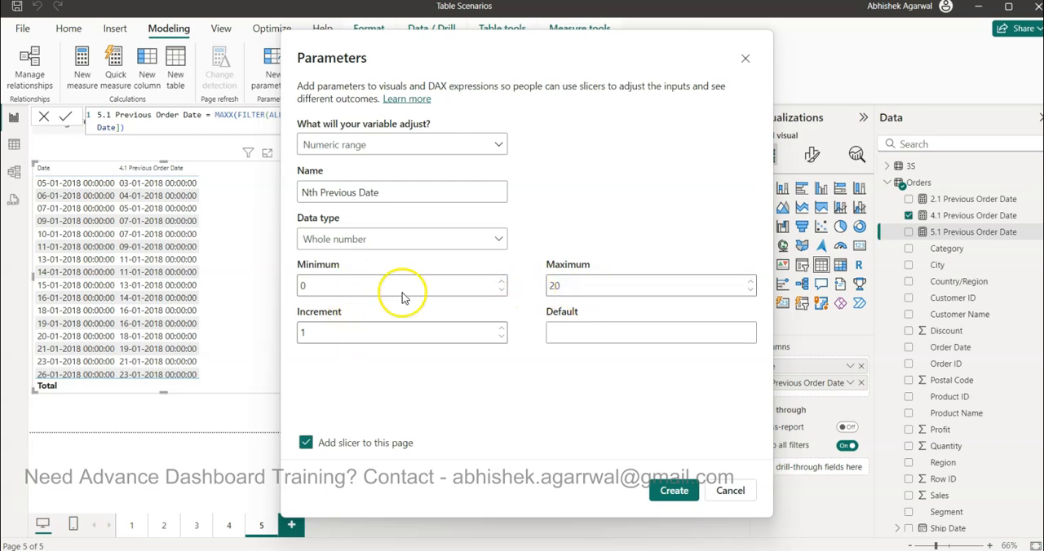
pyautogui.click(677, 492)
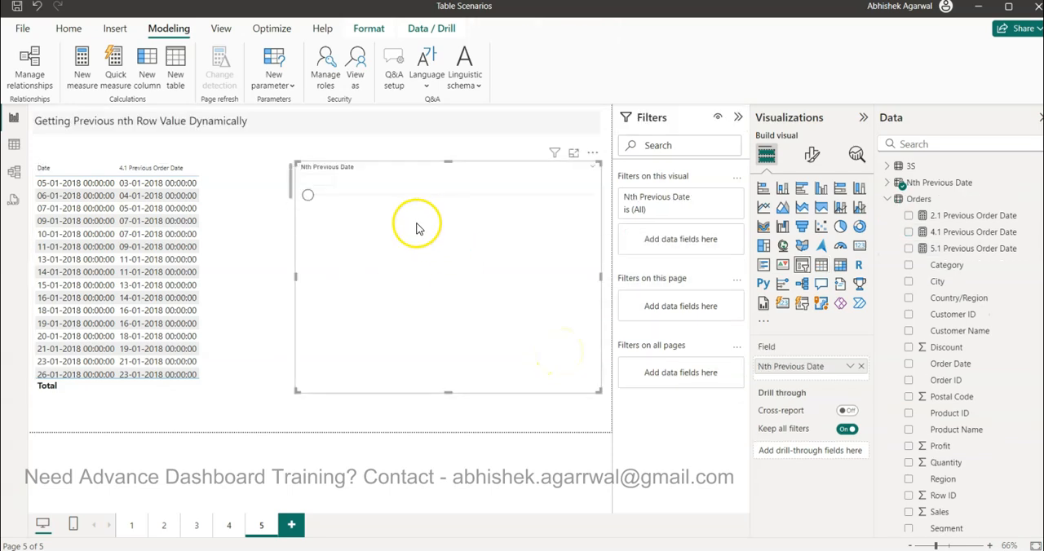
# Step: Narrow the Nth Previous Date slicer to clear space beside the table and set its value to 0
pyautogui.moveTo(295, 276); pyautogui.dragTo(391, 301)
pyautogui.moveTo(412, 204)
pyautogui.mouseDown()
pyautogui.moveTo(495, 198)
pyautogui.moveTo(414, 204)
pyautogui.moveTo(413, 192)
pyautogui.moveTo(496, 203)
pyautogui.moveTo(416, 196)
pyautogui.mouseUp()
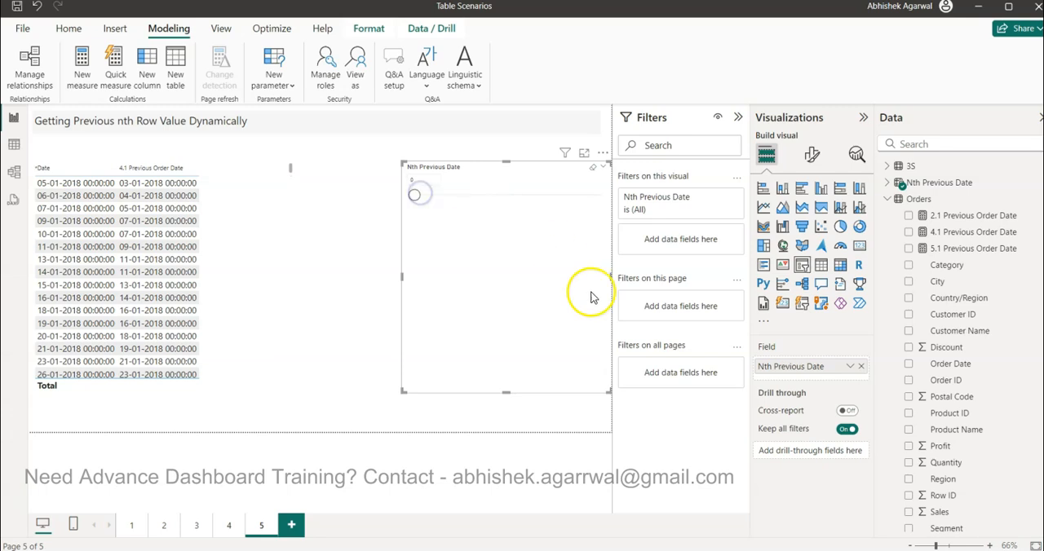
# Step: Replace the subtracted 1 in the 5.1 Previous Order Date formula with 'Nth Previous Date'[Nth Previous Date Value]
pyautogui.click(889, 200)
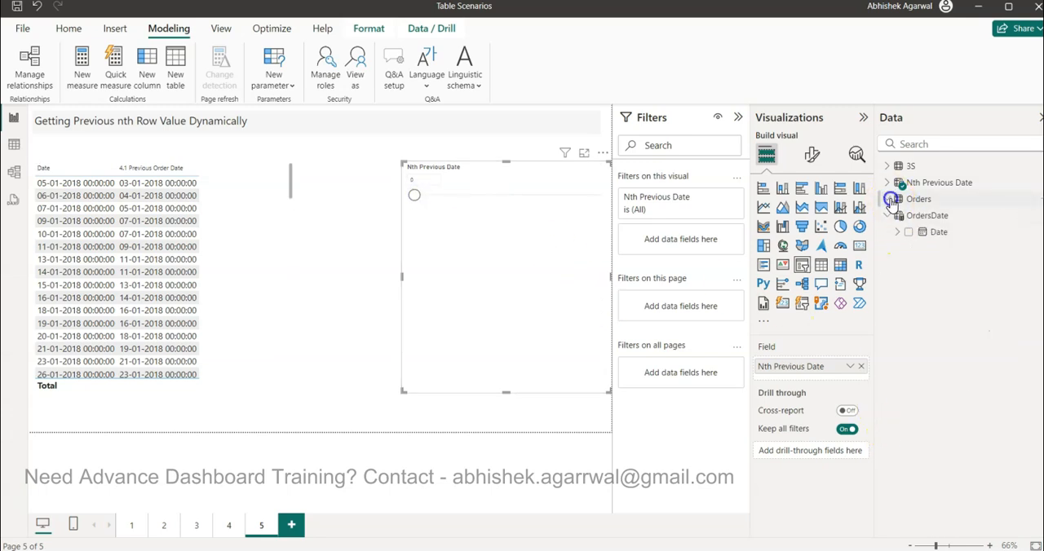
pyautogui.click(887, 184)
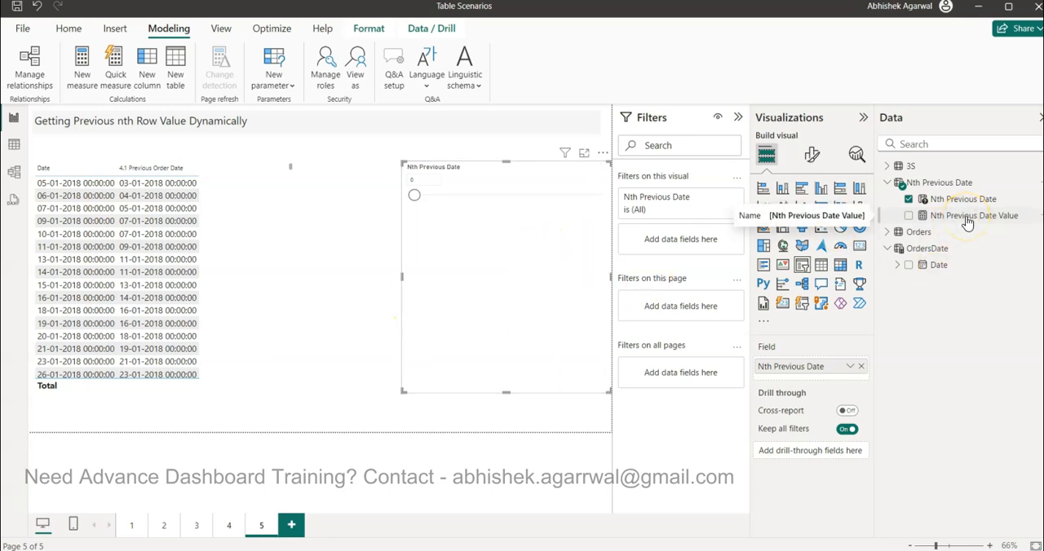
pyautogui.click(900, 233)
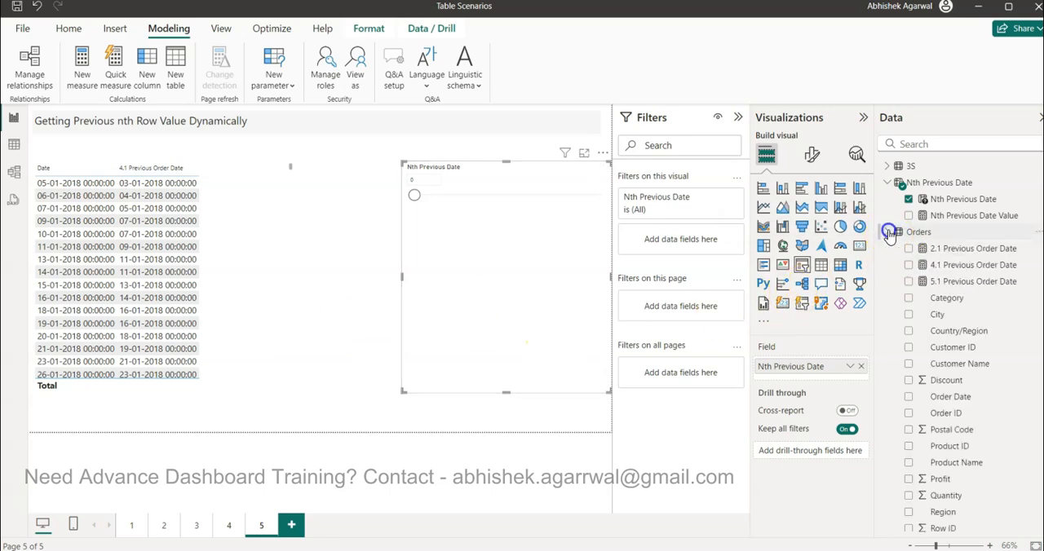
pyautogui.click(950, 281)
pyautogui.click(629, 115)
pyautogui.press('BackSpace')
pyautogui.write('n')
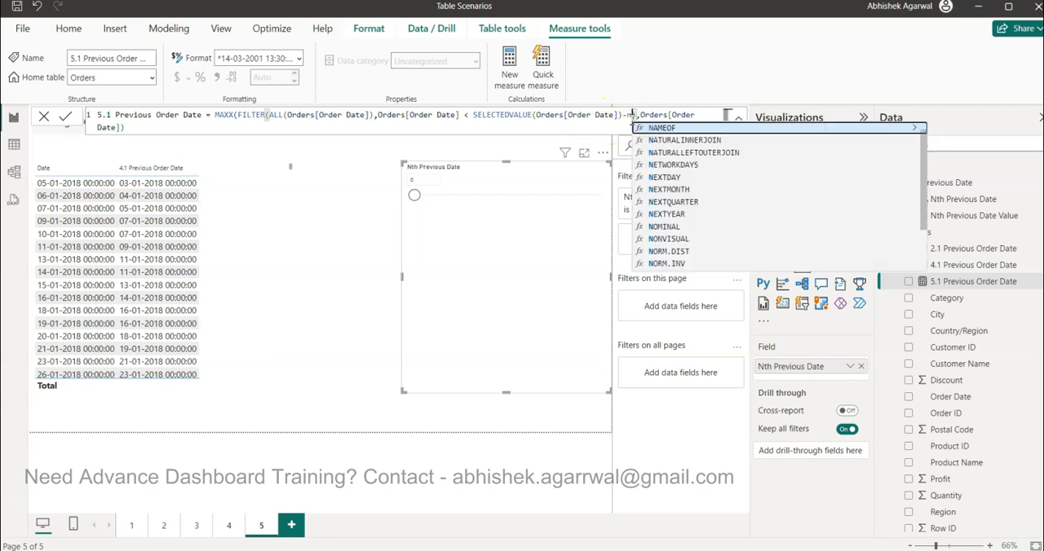
pyautogui.write('th')
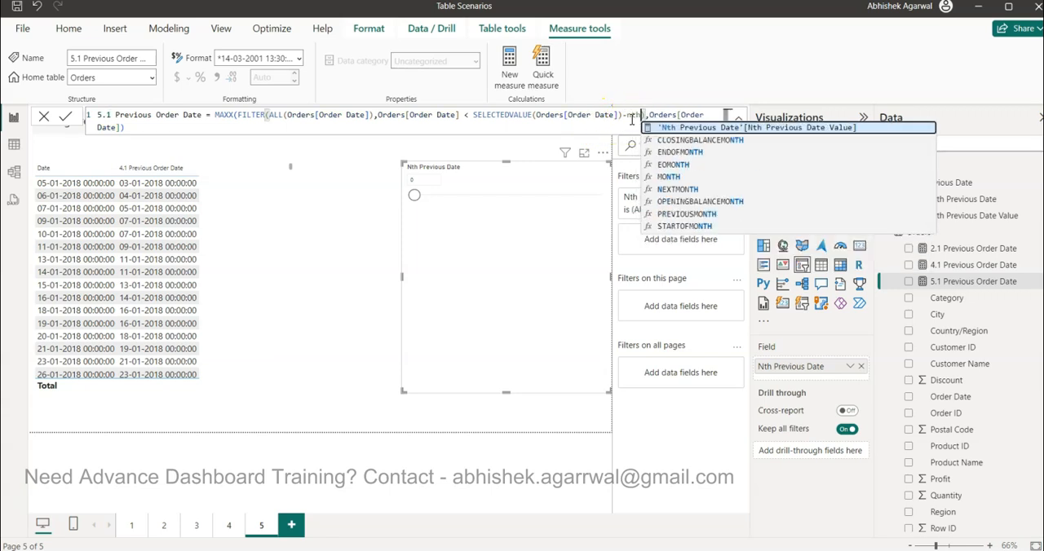
pyautogui.press('Tab')
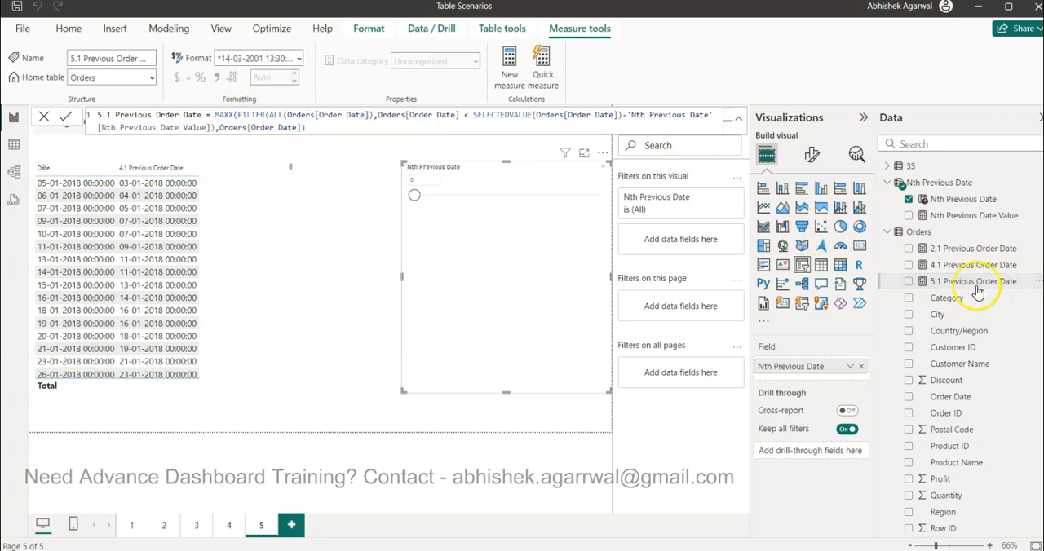
# Step: Add 5.1 Previous Order Date as the last column of the table visual and widen the visual
pyautogui.click(267, 327)
pyautogui.moveTo(973, 283); pyautogui.dragTo(805, 397)
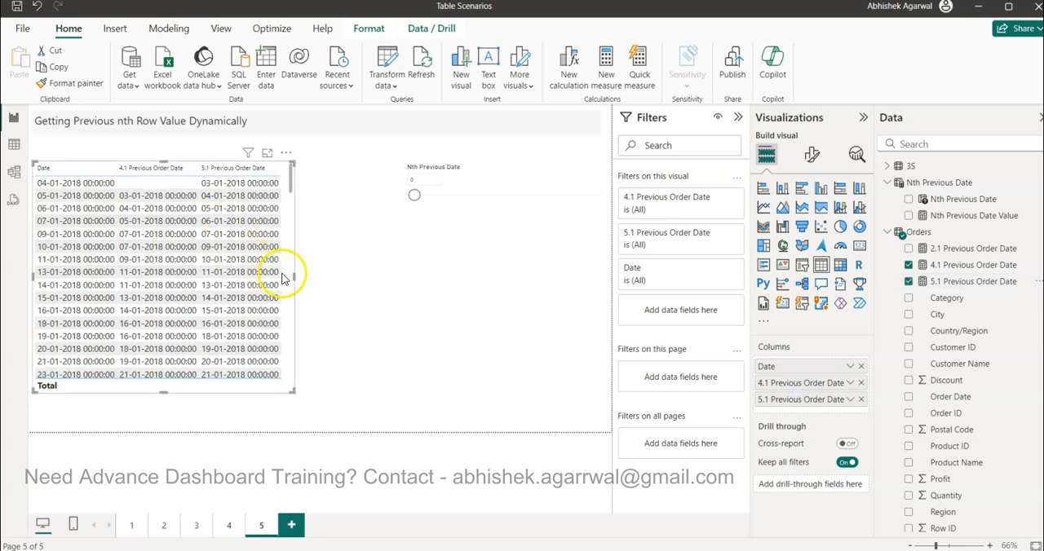
pyautogui.moveTo(294, 278); pyautogui.dragTo(331, 283)
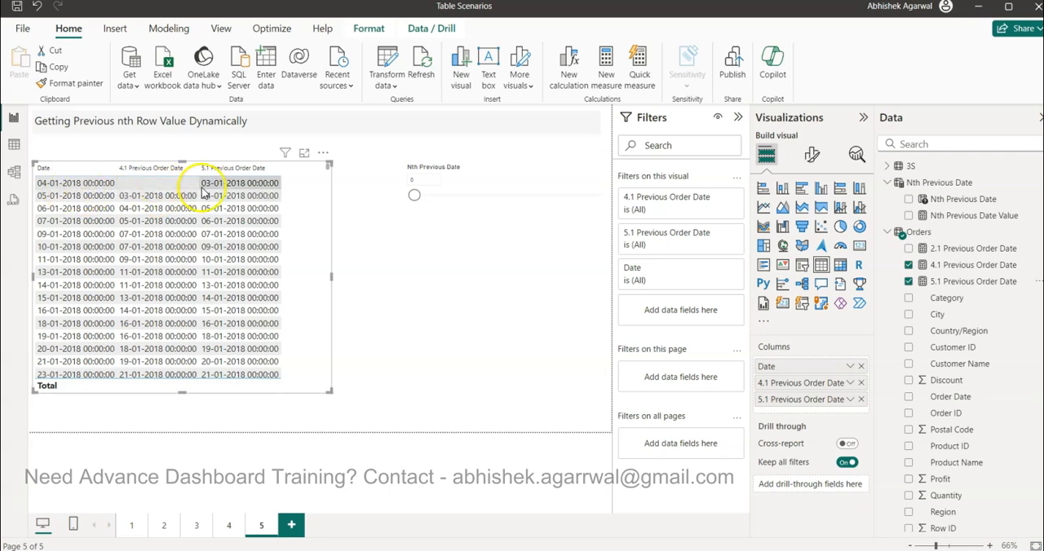
# Step: Test the 5.1 Previous Order Date column by setting the Nth Previous Date slicer to 2 and finally to 10
pyautogui.moveTo(415, 198); pyautogui.dragTo(432, 198)
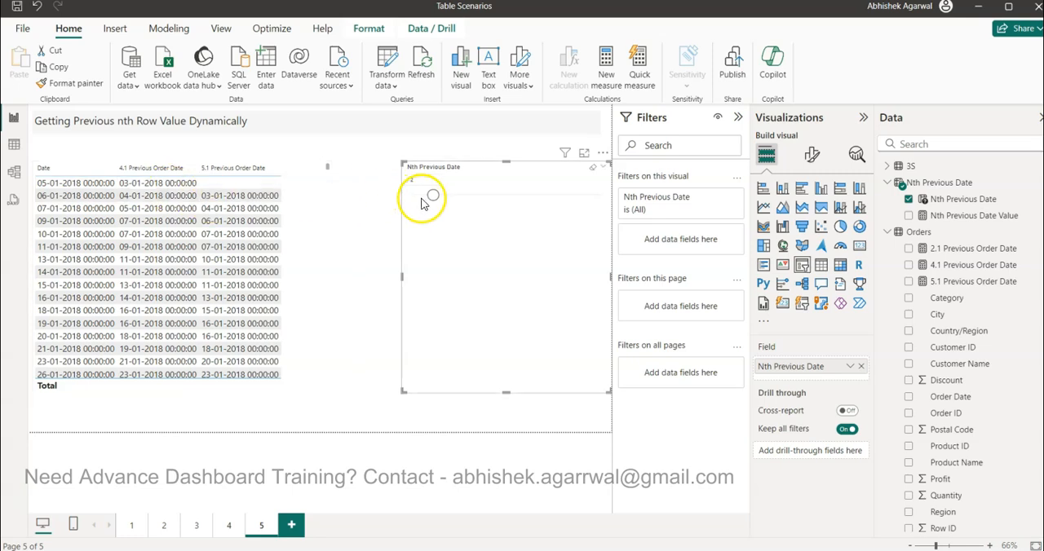
pyautogui.moveTo(433, 201); pyautogui.dragTo(504, 204)
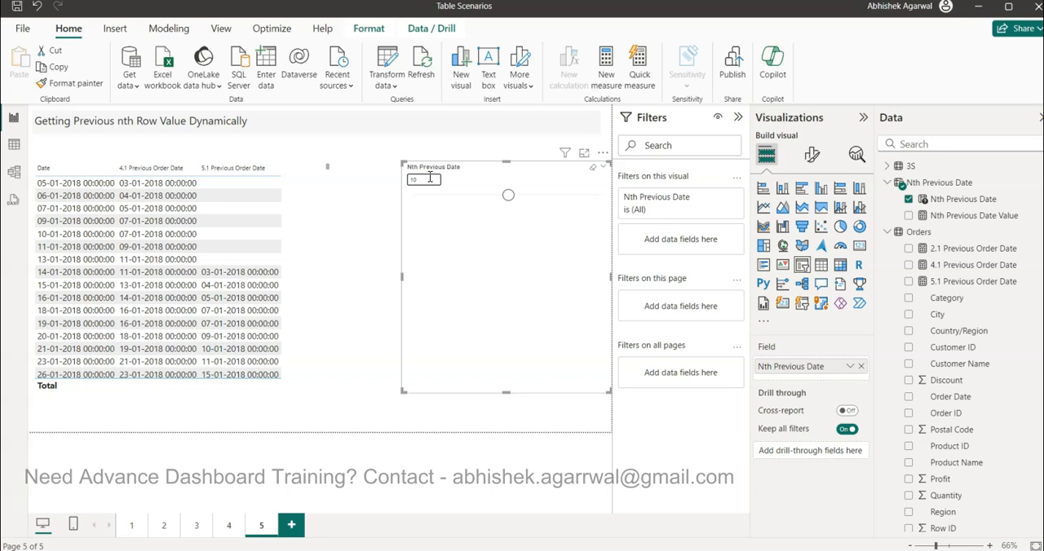
pyautogui.click(505, 199)
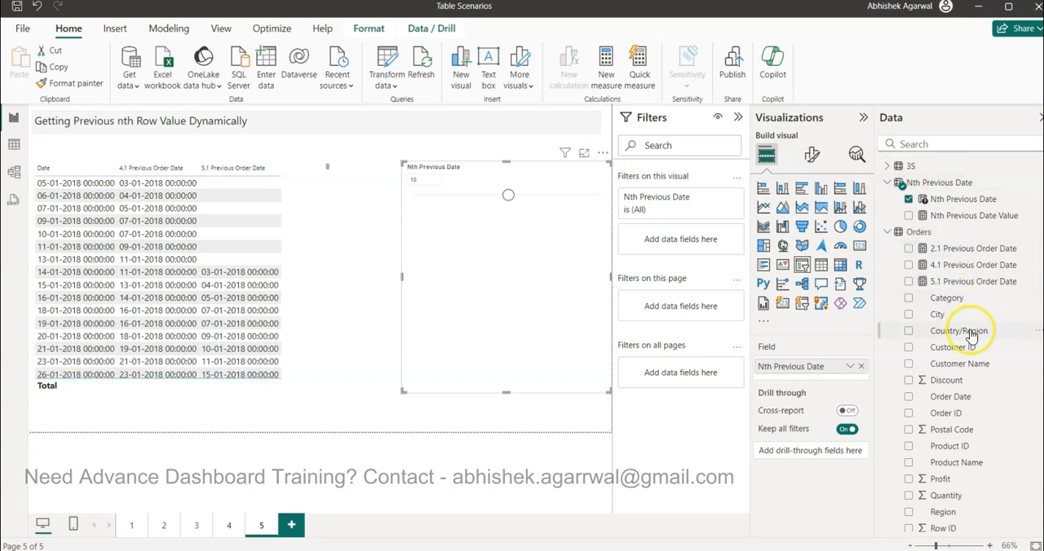
# Step: Switch to the browser and view the Datasets Drive folder, the Datasets sheet and the Power BI Video Tutorials sheet
pyautogui.hotkey('alt', 'Tab')
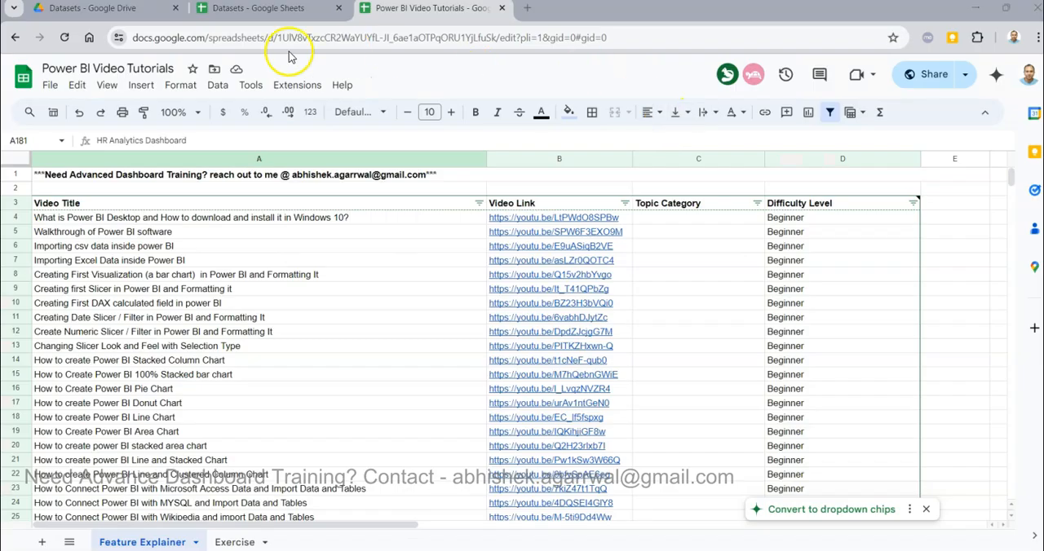
pyautogui.click(136, 10)
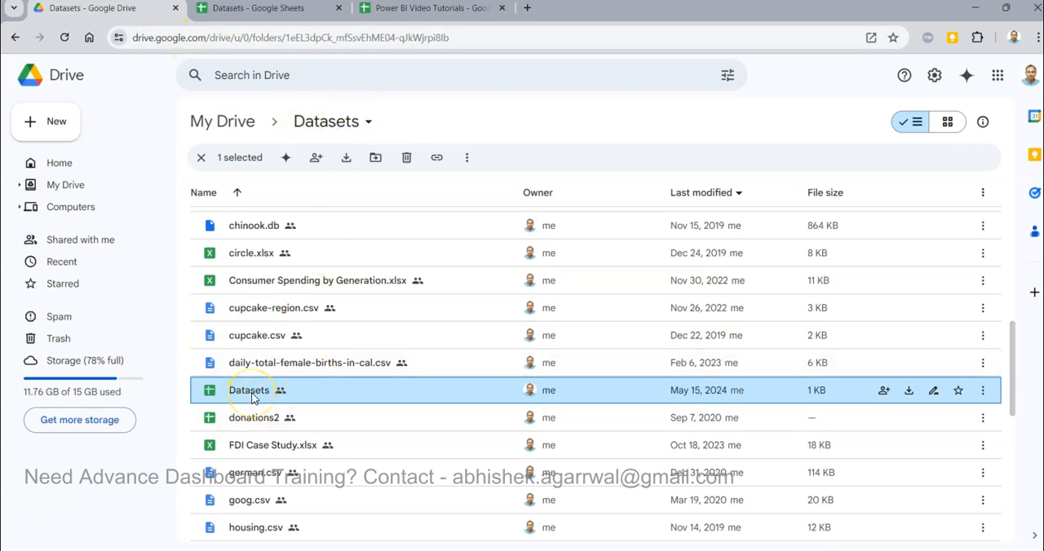
pyautogui.click(264, 10)
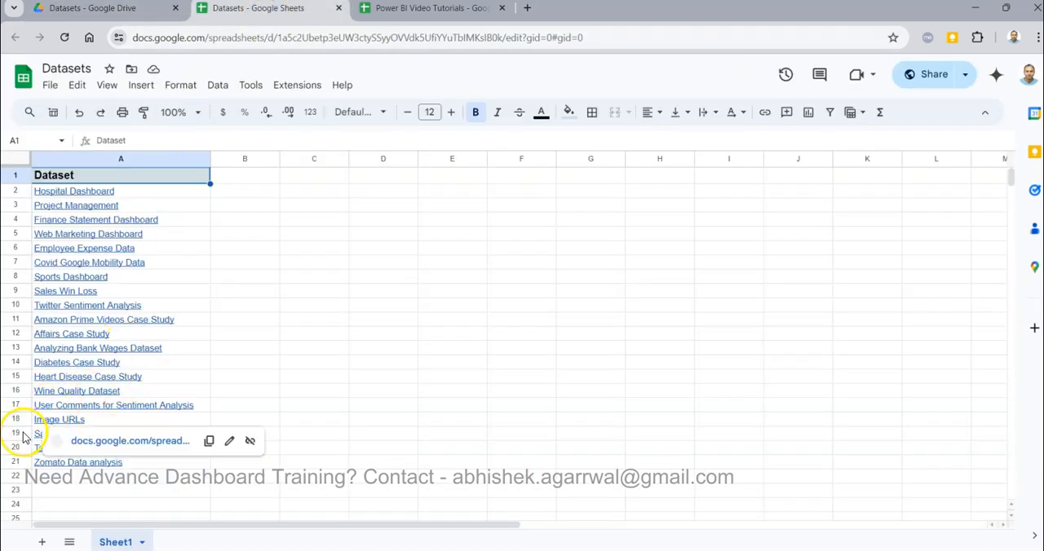
pyautogui.click(419, 18)
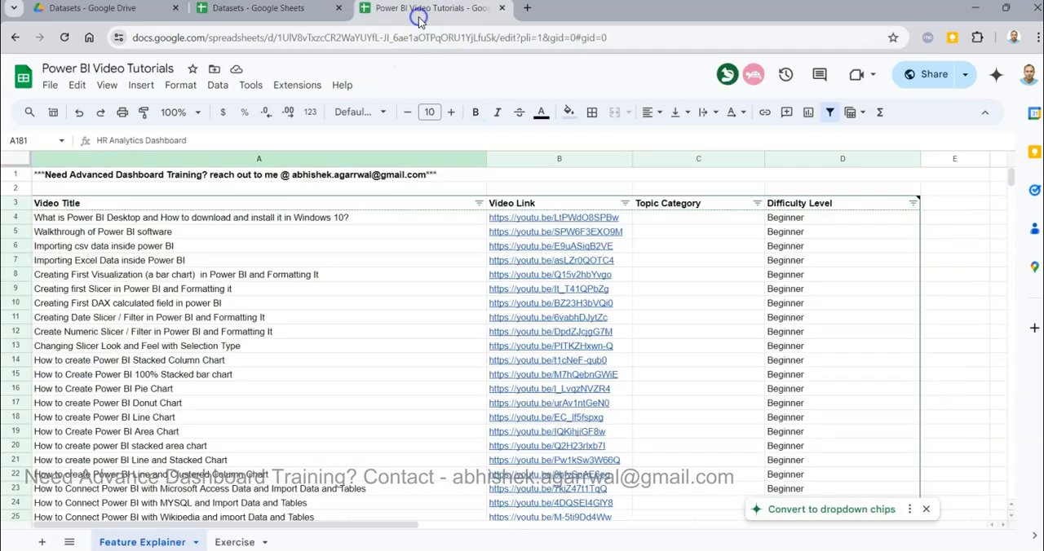